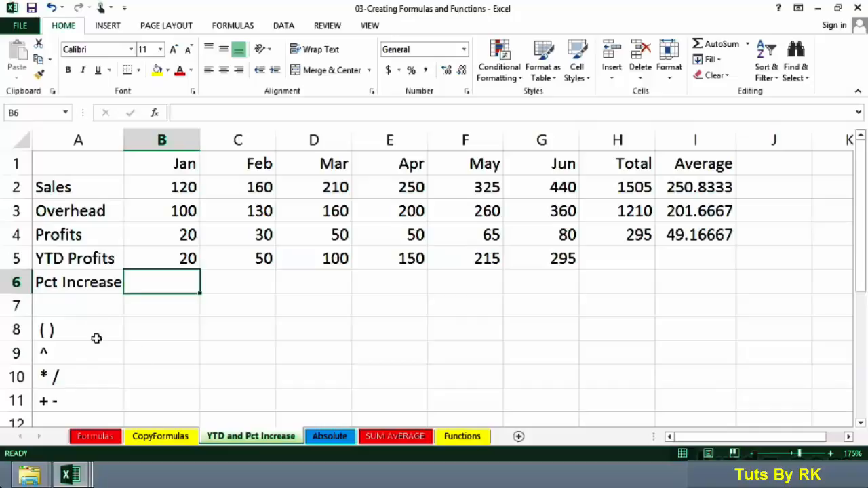
Step: Examine the January and February Sales, Overhead and Profits figures alongside the empty Pct Increase cells in row 6
{"action": "left_click", "coordinate": [86, 282]}
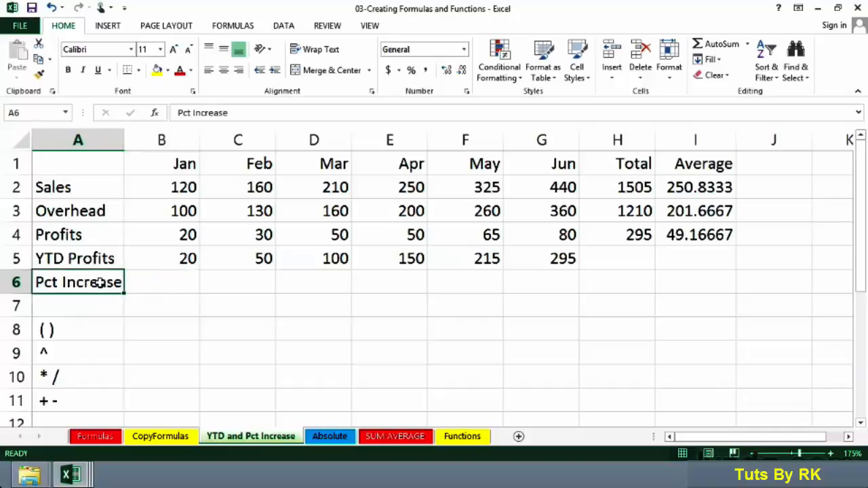
{"action": "left_click", "coordinate": [179, 284]}
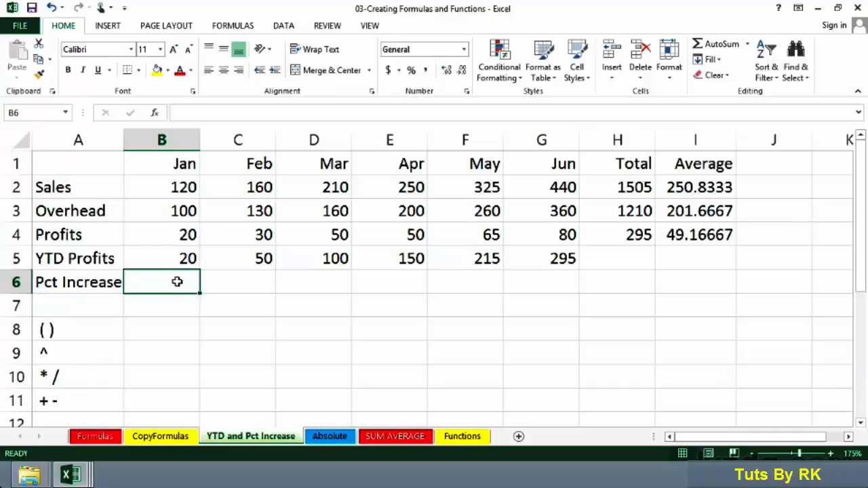
{"action": "left_click", "coordinate": [236, 285]}
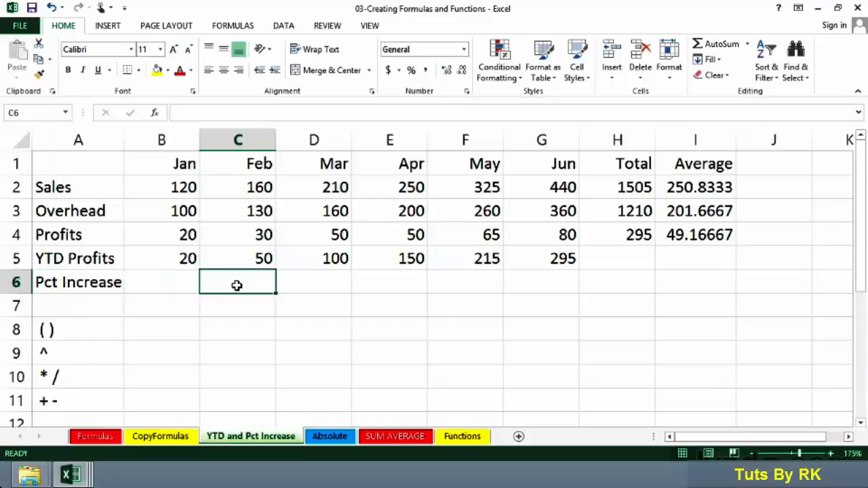
{"action": "left_click", "coordinate": [179, 187]}
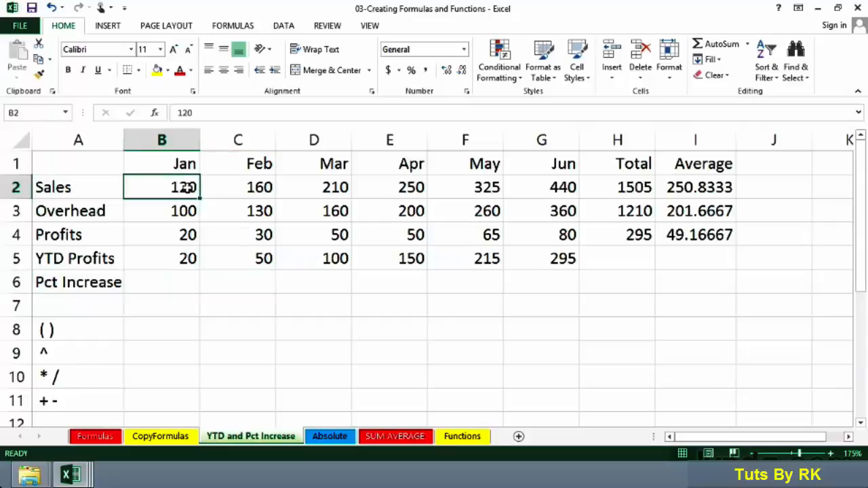
{"action": "left_click_drag", "start_coordinate": [179, 187], "coordinate": [228, 189]}
{"action": "left_click_drag", "start_coordinate": [171, 210], "coordinate": [213, 234]}
{"action": "left_click", "coordinate": [170, 234]}
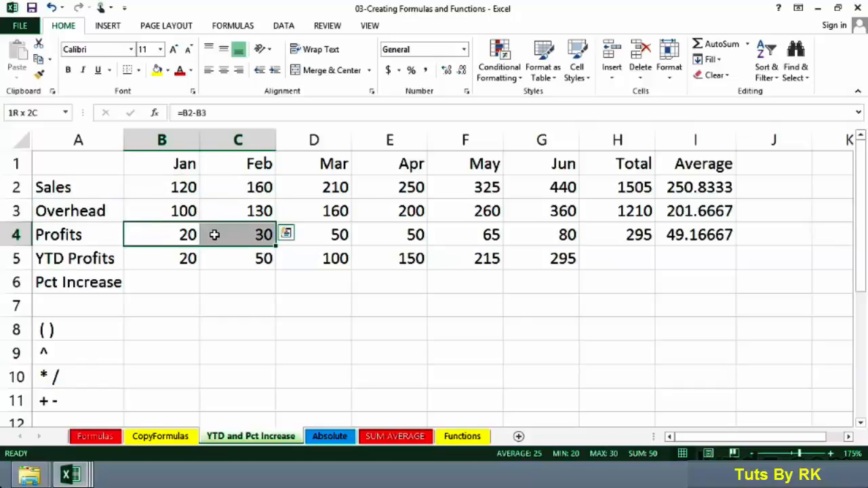
{"action": "left_click", "coordinate": [224, 283]}
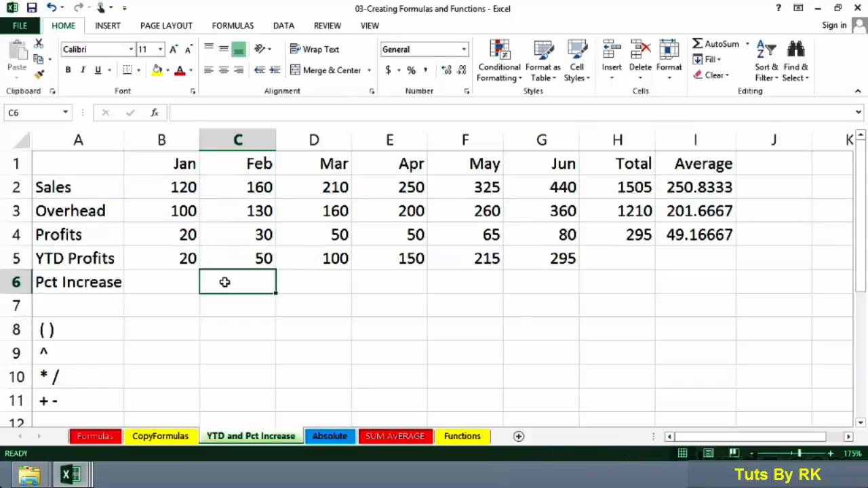
{"action": "left_click", "coordinate": [171, 235]}
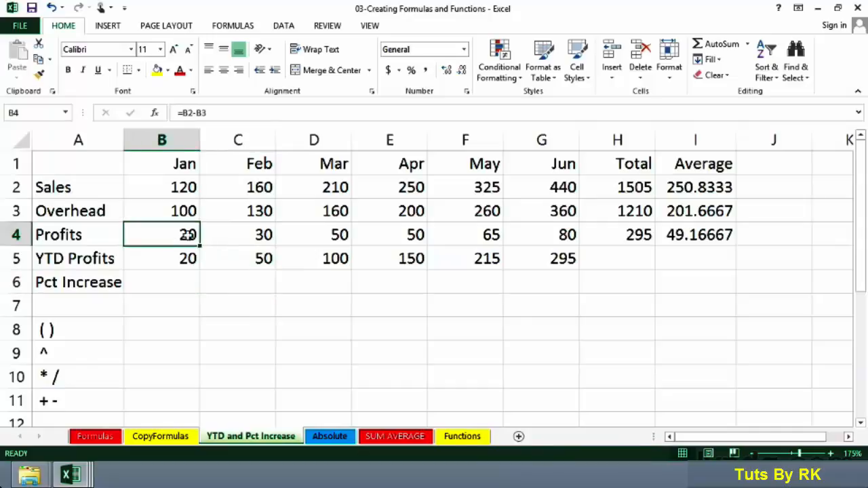
{"action": "left_click", "coordinate": [229, 235]}
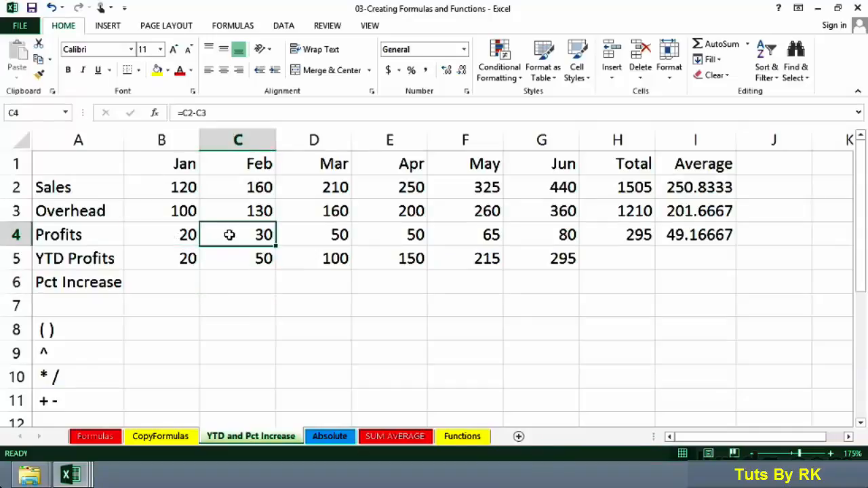
{"action": "left_click", "coordinate": [226, 283]}
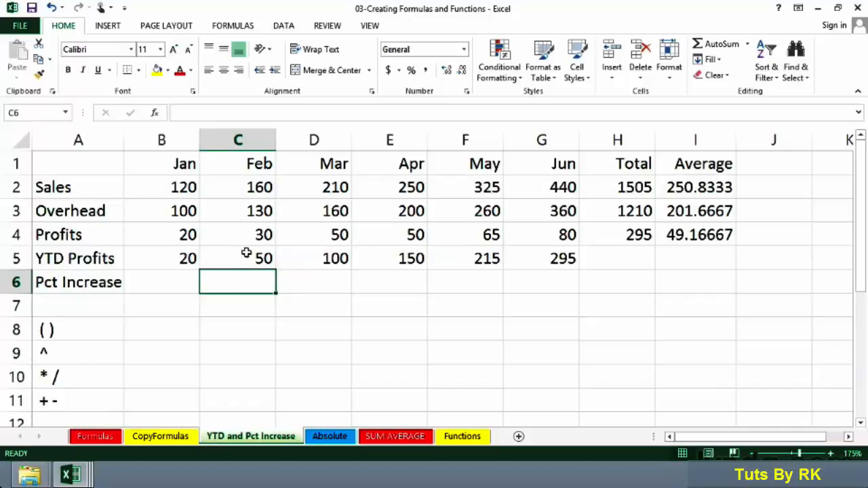
{"action": "left_click_drag", "start_coordinate": [246, 236], "coordinate": [190, 235]}
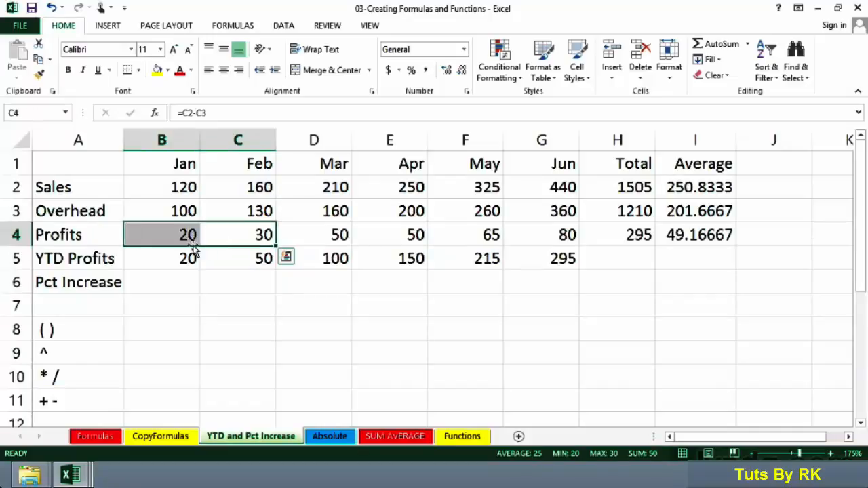
Step: Enter the formula =C4-B4/B4 in cell C6 for February's percentage increase in profits
{"action": "left_click", "coordinate": [214, 281]}
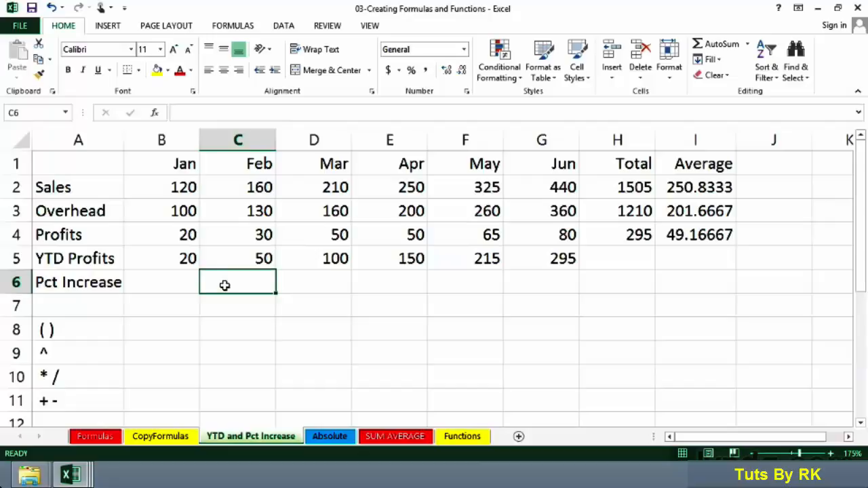
{"action": "type", "text": "="}
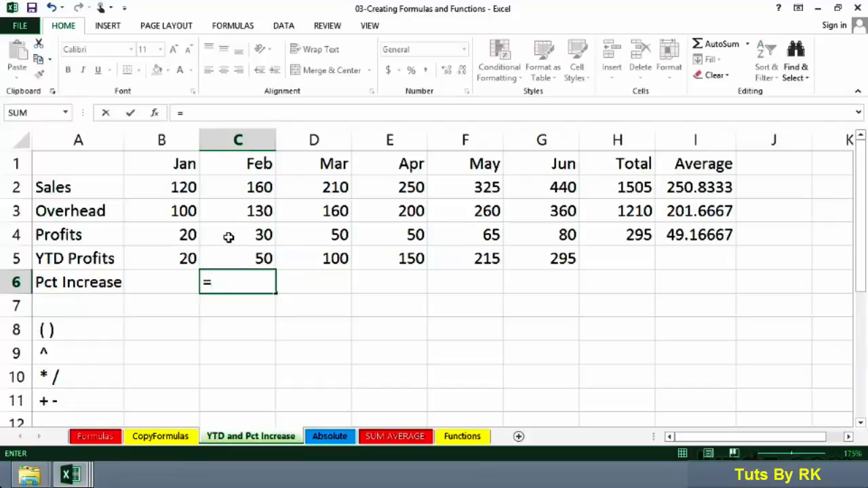
{"action": "left_click", "coordinate": [229, 237]}
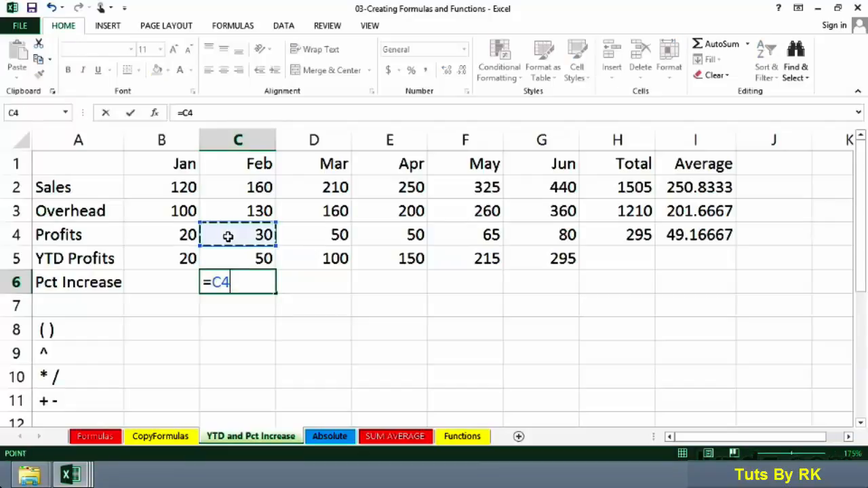
{"action": "type", "text": "-"}
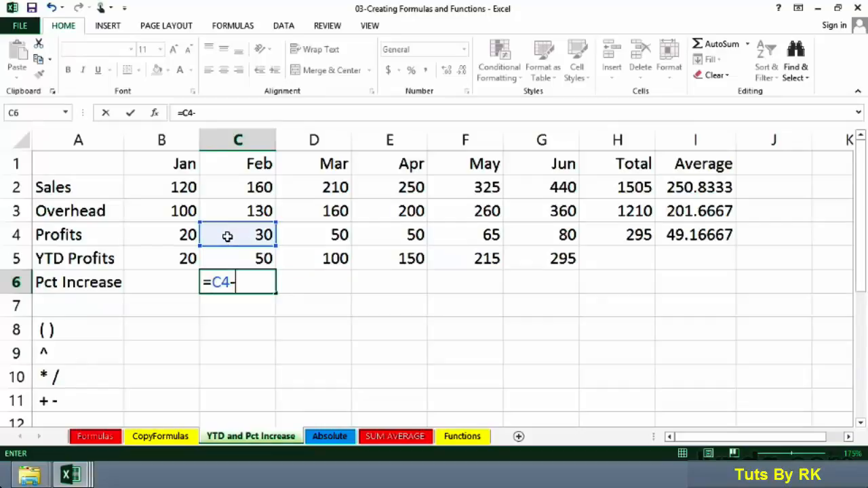
{"action": "left_click", "coordinate": [177, 234]}
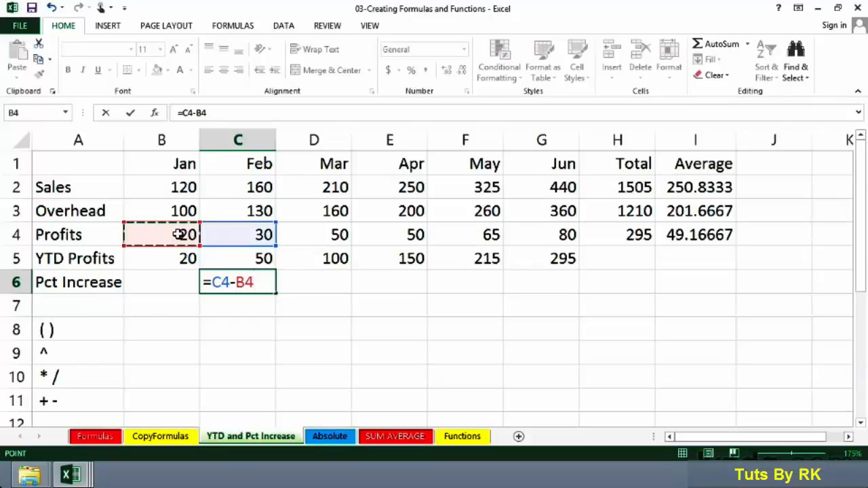
{"action": "type", "text": "/"}
{"action": "left_click", "coordinate": [174, 234]}
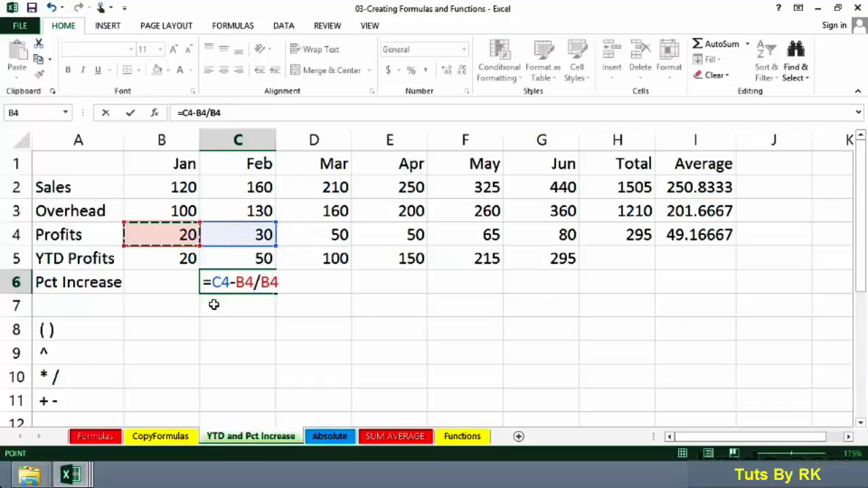
{"action": "key", "text": "Return"}
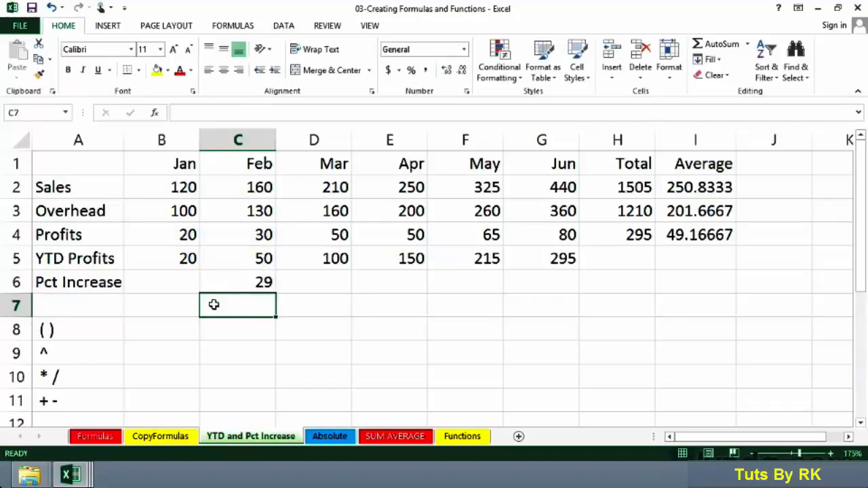
Step: Review the B4/B4 portion of the C6 formula against the operator precedence list in A8:A11
{"action": "left_click", "coordinate": [229, 285]}
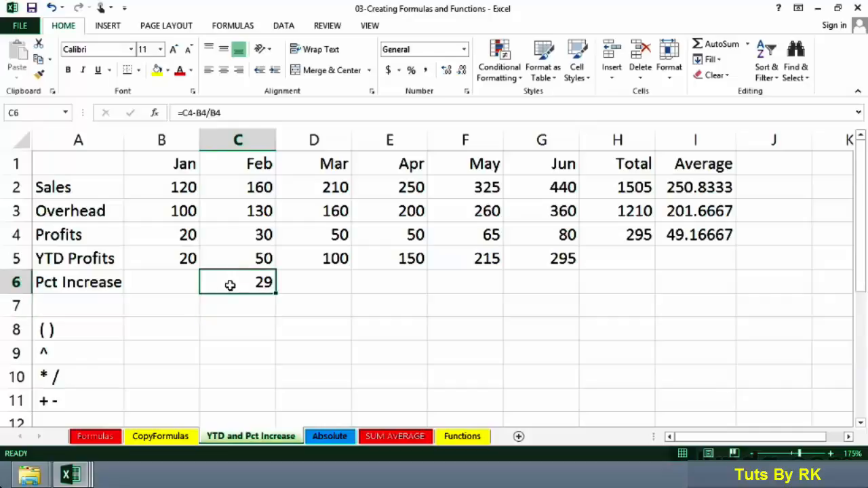
{"action": "double_click", "coordinate": [229, 285]}
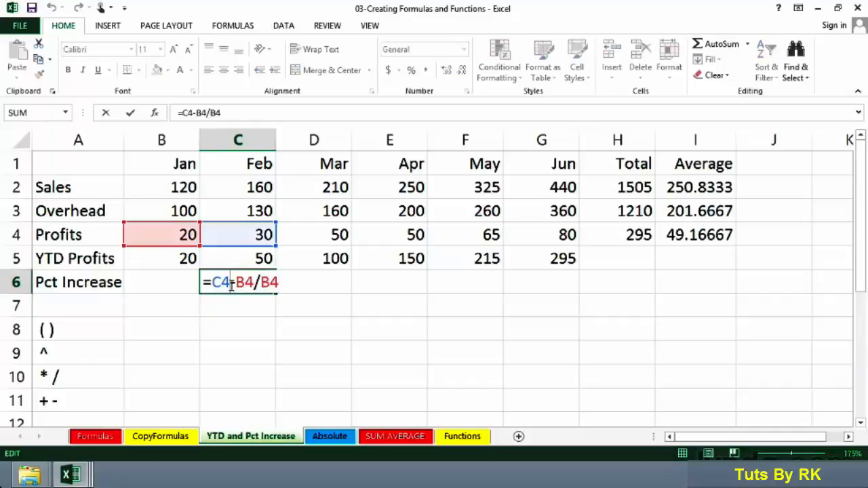
{"action": "left_click", "coordinate": [255, 283]}
{"action": "left_click_drag", "start_coordinate": [279, 282], "coordinate": [239, 282]}
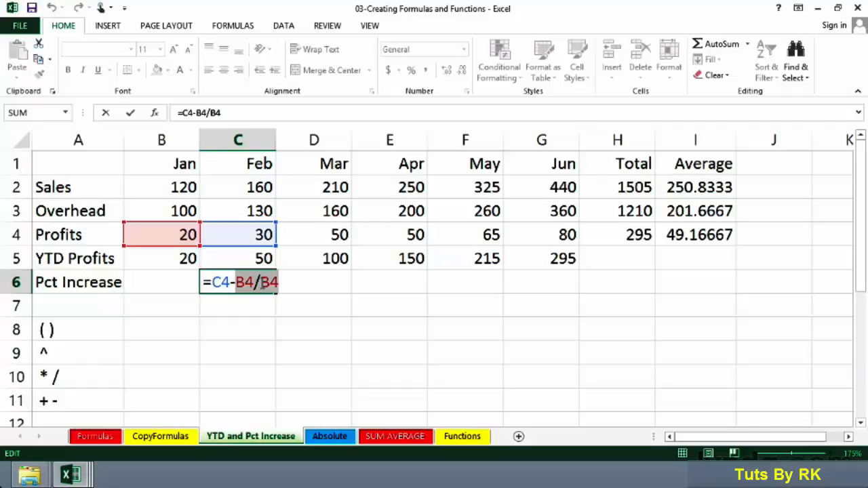
{"action": "key", "text": "Return"}
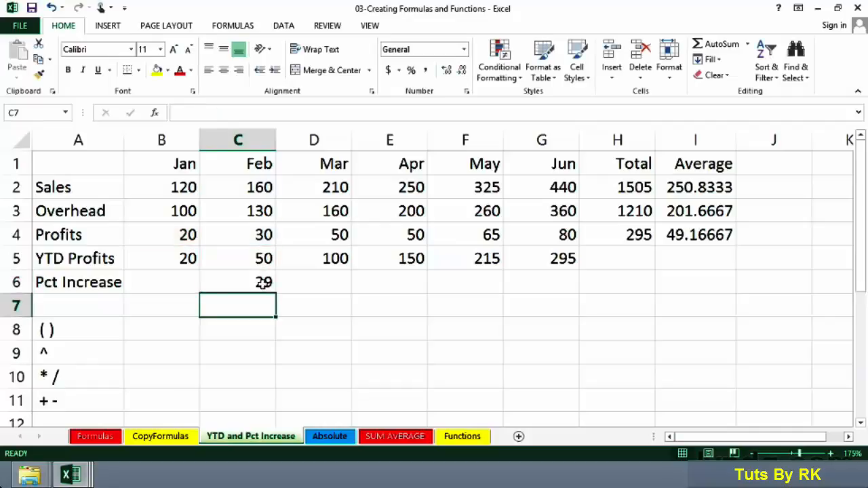
{"action": "left_click", "coordinate": [84, 331]}
{"action": "left_click_drag", "start_coordinate": [83, 331], "coordinate": [84, 395]}
{"action": "left_click", "coordinate": [84, 353]}
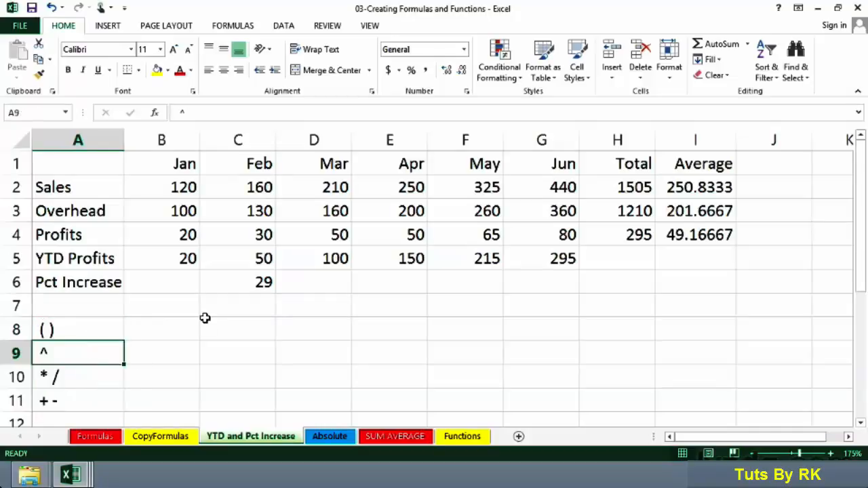
{"action": "double_click", "coordinate": [215, 285]}
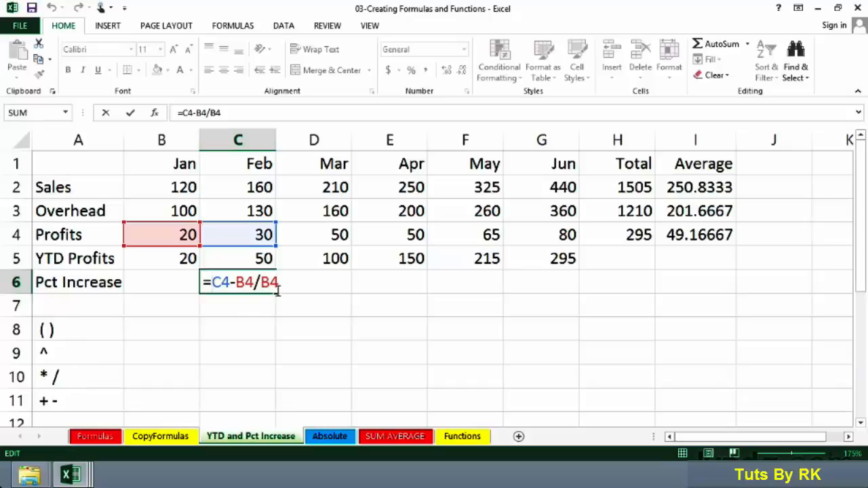
{"action": "left_click_drag", "start_coordinate": [279, 283], "coordinate": [239, 282]}
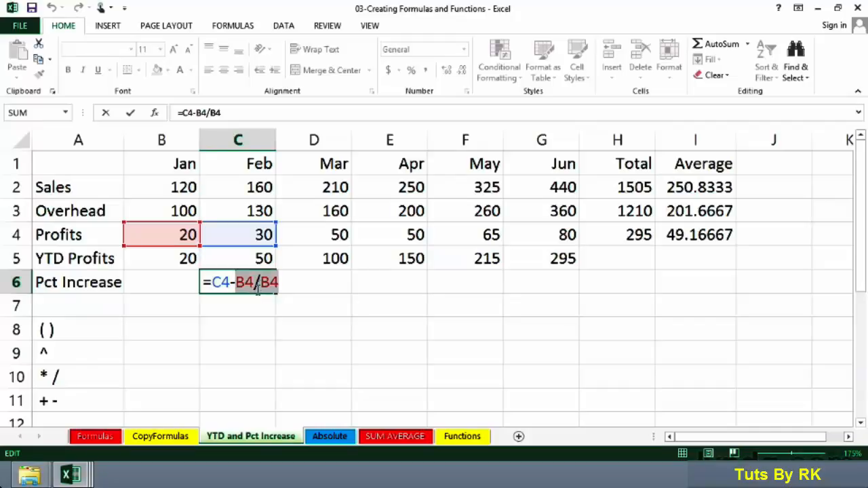
{"action": "key", "text": "Return"}
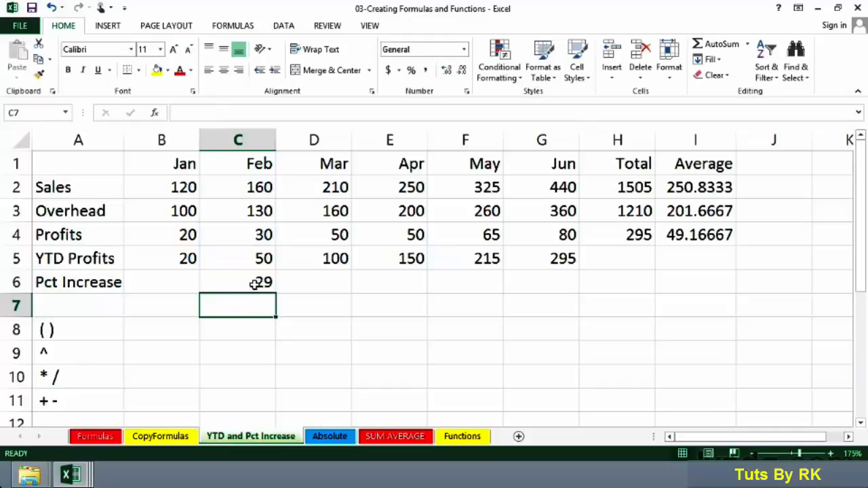
Step: Add parentheses around the subtraction in cell C6 so the formula reads =(C4-B4)/B4
{"action": "double_click", "coordinate": [254, 285]}
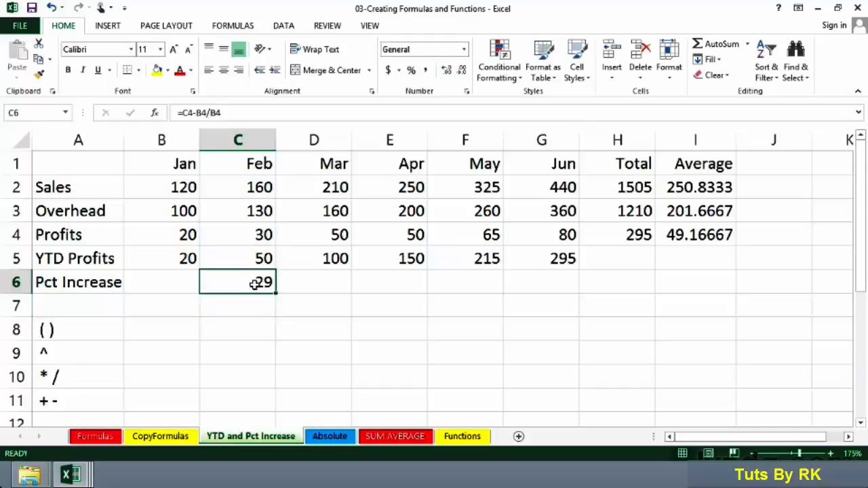
{"action": "left_click", "coordinate": [216, 282]}
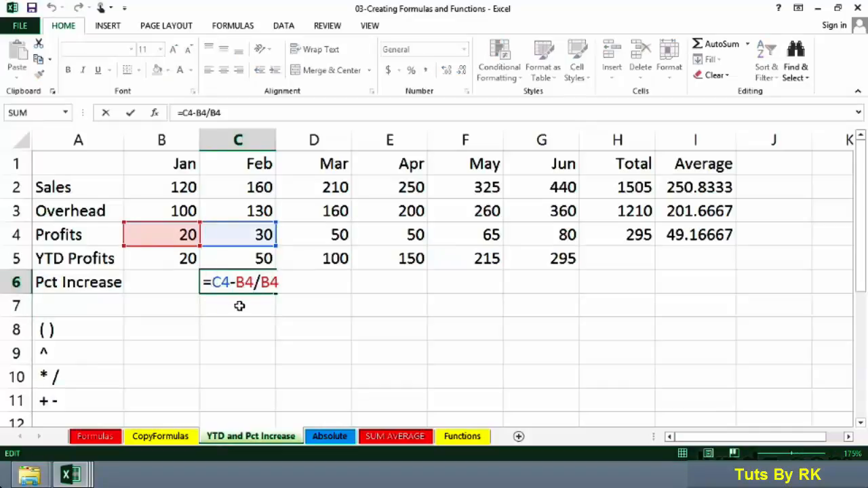
{"action": "type", "text": "("}
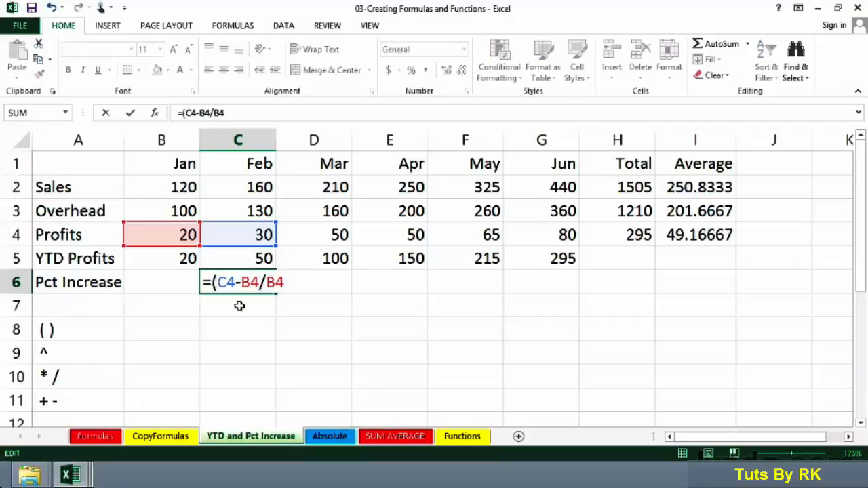
{"action": "left_click", "coordinate": [262, 284]}
{"action": "type", "text": ")"}
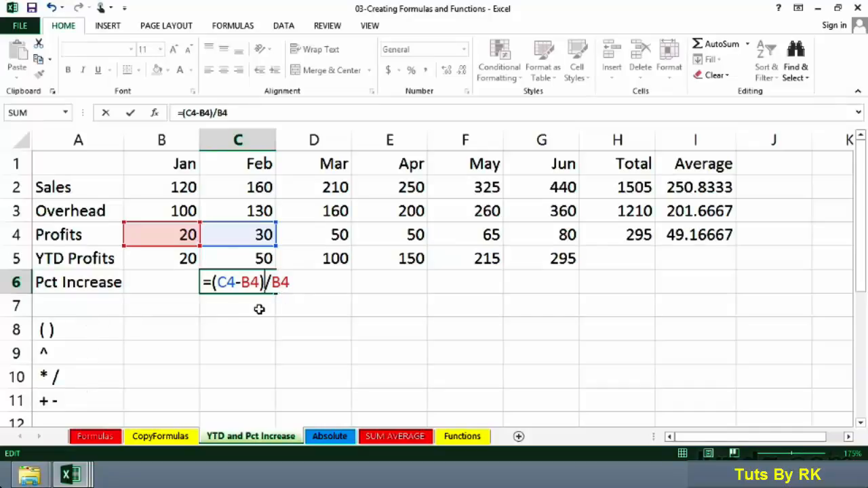
{"action": "left_click_drag", "start_coordinate": [265, 282], "coordinate": [213, 281]}
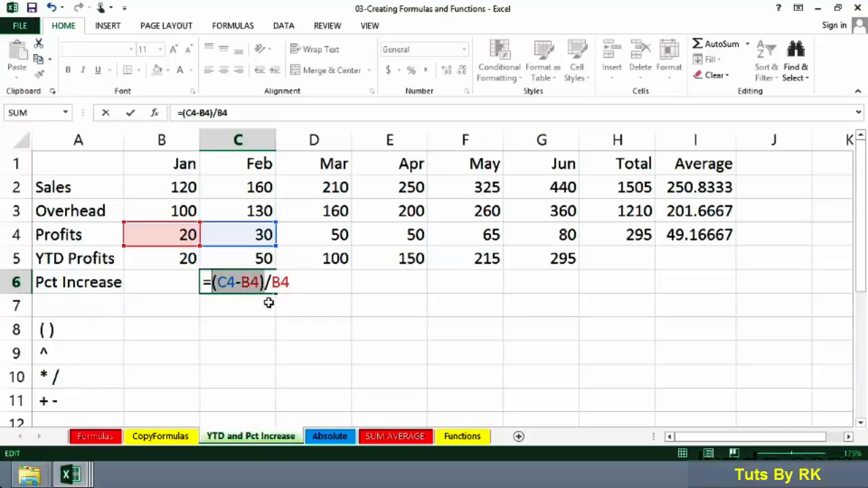
{"action": "key", "text": "Return"}
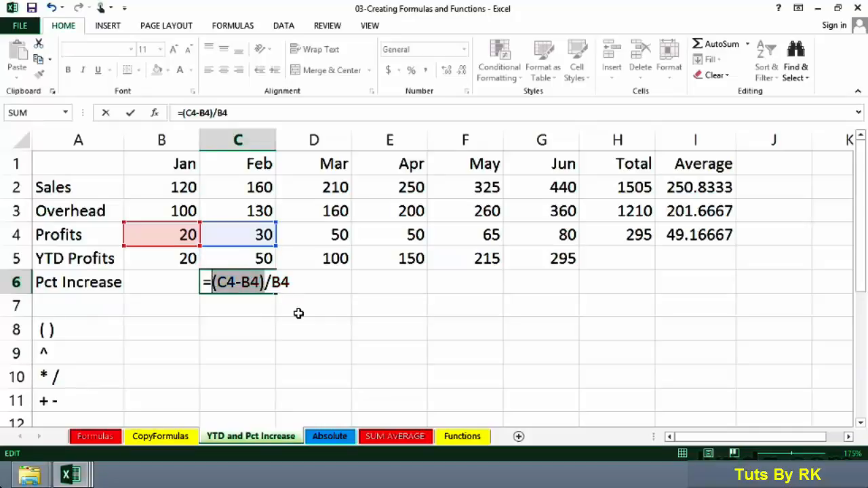
Step: Format the February Pct Increase value in cell C6 as a percentage
{"action": "left_click", "coordinate": [234, 280]}
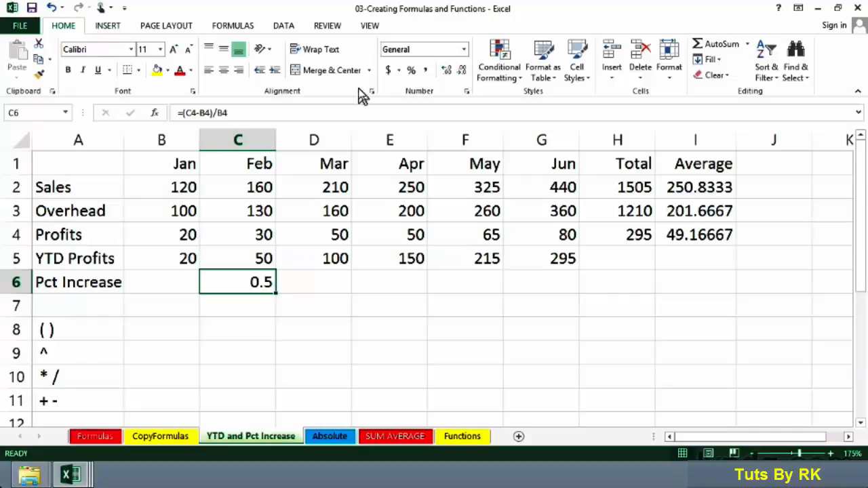
{"action": "left_click", "coordinate": [411, 70]}
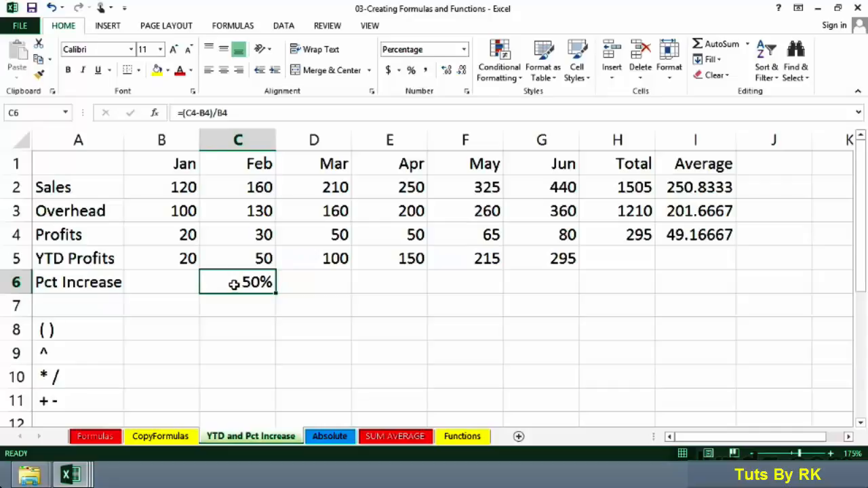
Step: Review the February Pct Increase formula in cell C6 and the profit cells it references
{"action": "left_click", "coordinate": [88, 285]}
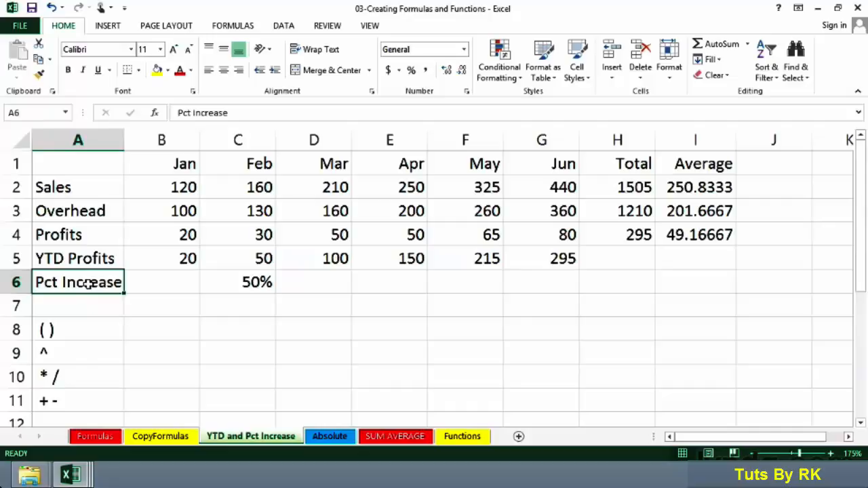
{"action": "left_click", "coordinate": [246, 282]}
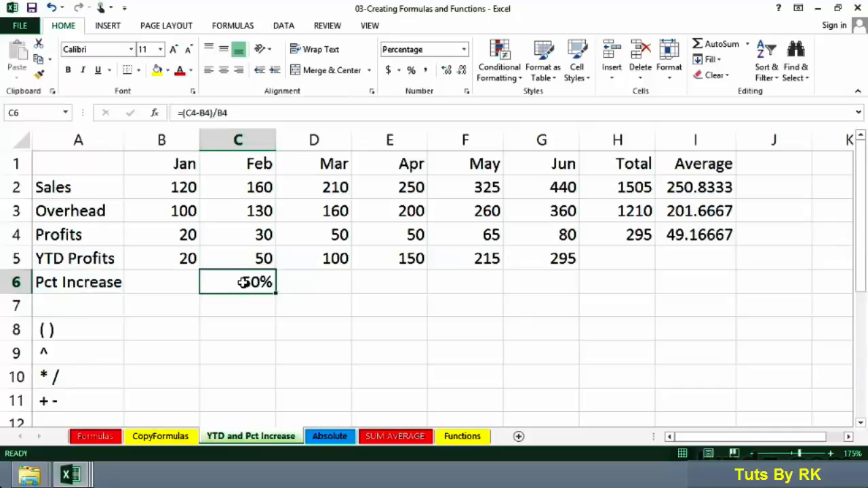
{"action": "double_click", "coordinate": [243, 282]}
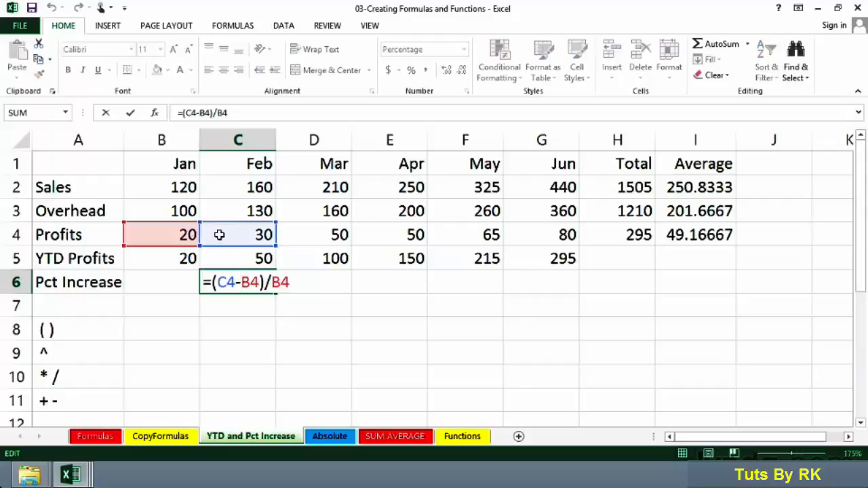
{"action": "key", "text": "ctrl+Return"}
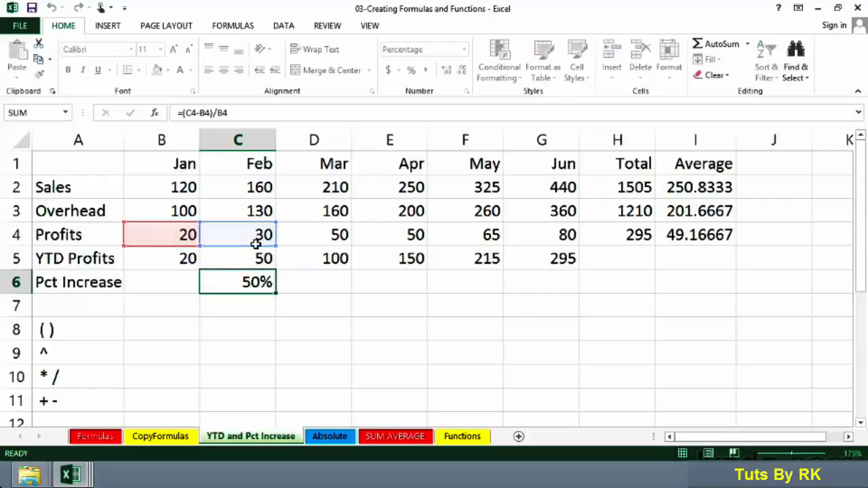
Step: Copy the Pct Increase formula from cell C6 across the March to June cells D6:G6
{"action": "left_click", "coordinate": [303, 281]}
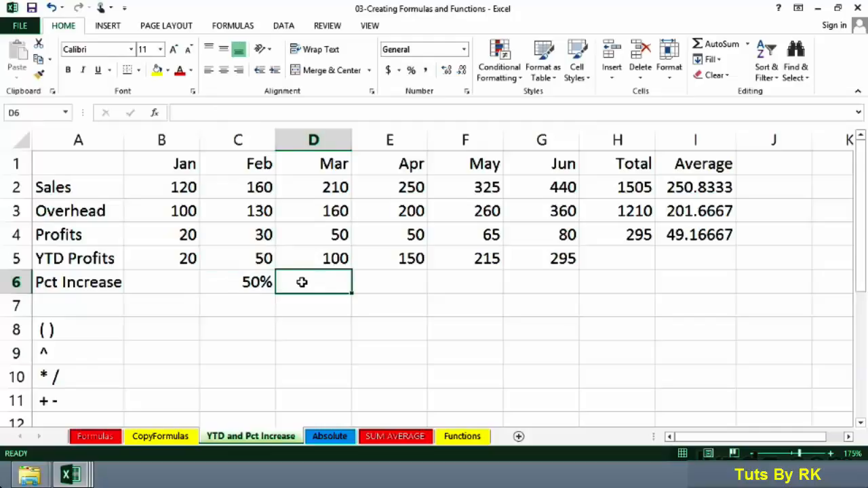
{"action": "left_click_drag", "start_coordinate": [248, 234], "coordinate": [279, 234]}
{"action": "left_click", "coordinate": [252, 280]}
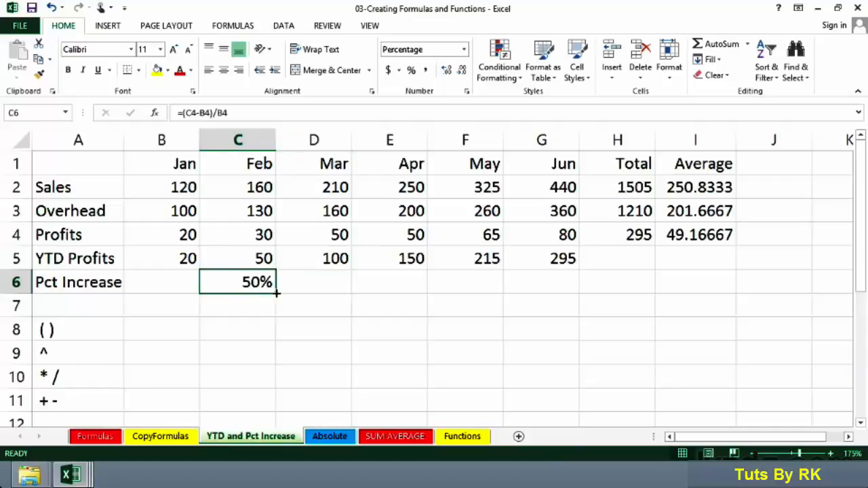
{"action": "left_click_drag", "start_coordinate": [277, 293], "coordinate": [277, 293]}
{"action": "left_click_drag", "start_coordinate": [304, 293], "coordinate": [560, 283]}
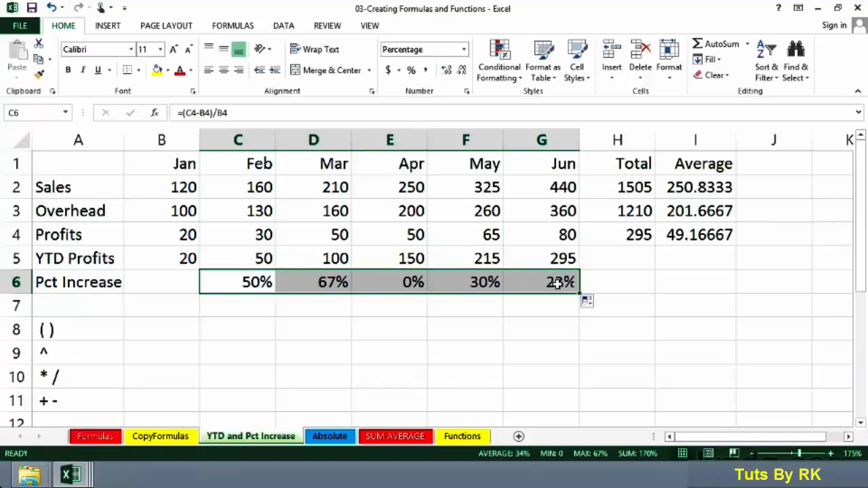
Step: Check the copied Pct Increase formulas in row 6 from February through June, including April's in E6
{"action": "left_click", "coordinate": [316, 283]}
{"action": "left_click", "coordinate": [246, 283]}
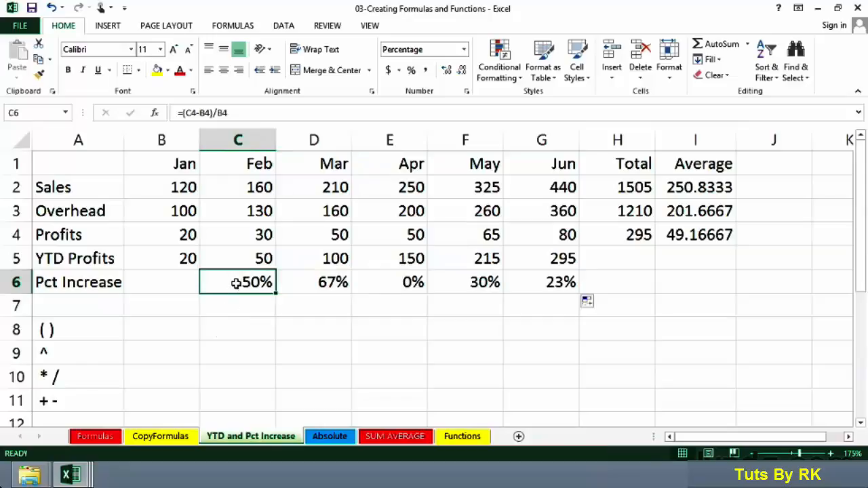
{"action": "left_click", "coordinate": [309, 284]}
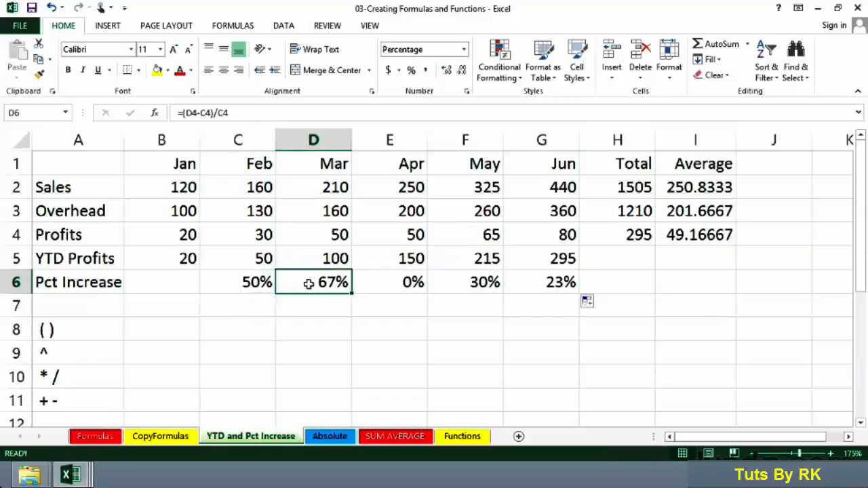
{"action": "left_click", "coordinate": [385, 282]}
{"action": "left_click", "coordinate": [457, 283]}
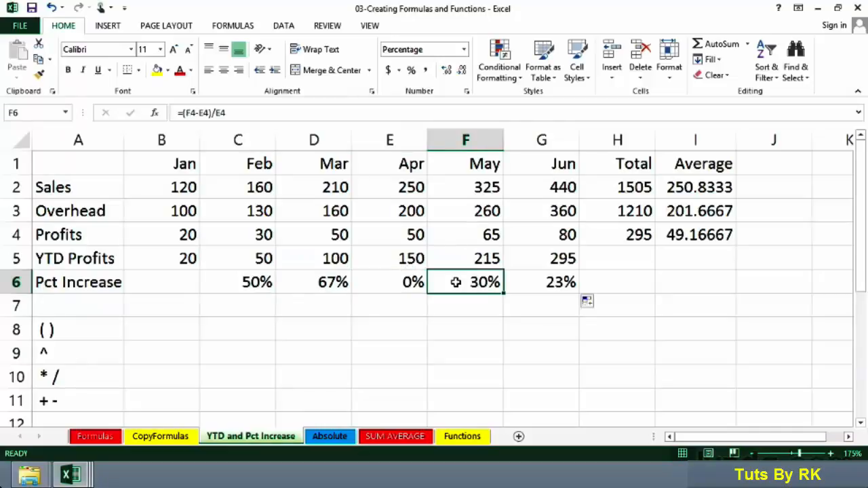
{"action": "left_click", "coordinate": [532, 284]}
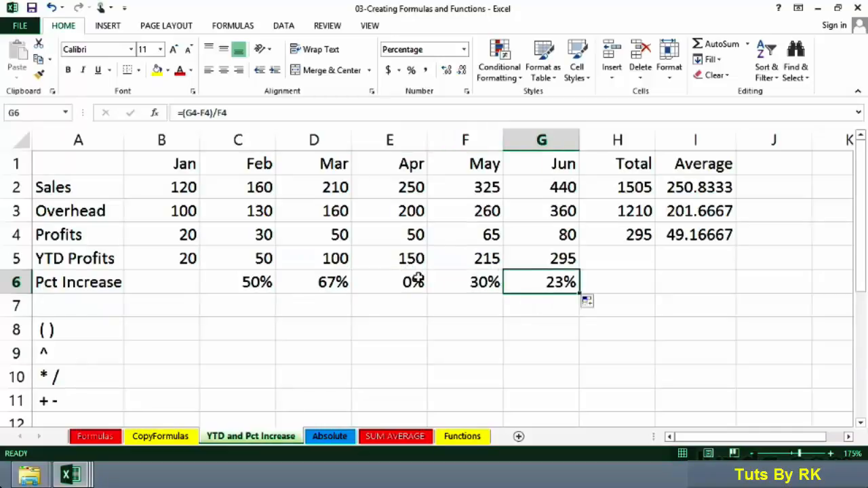
{"action": "left_click", "coordinate": [382, 283]}
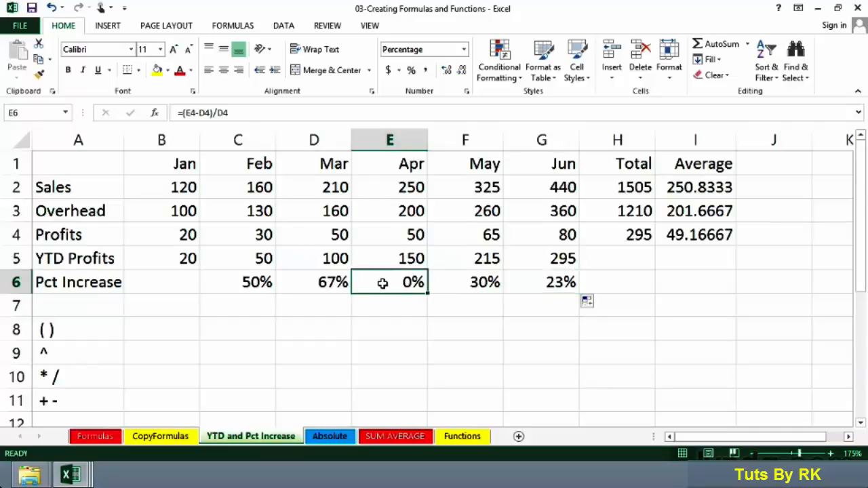
Step: Inspect the parentheses and division in the C6 formula, leaving the formula as it is
{"action": "left_click", "coordinate": [249, 282]}
{"action": "double_click", "coordinate": [251, 282]}
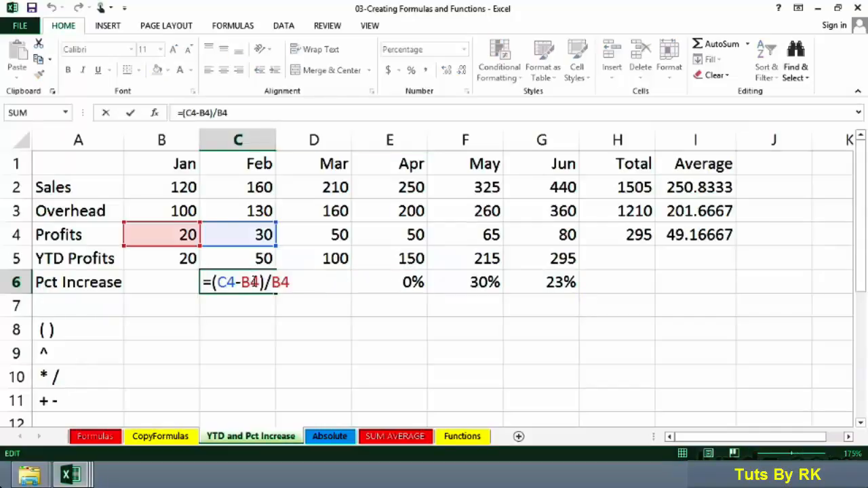
{"action": "left_click", "coordinate": [266, 284]}
{"action": "key", "text": "ctrl+Return"}
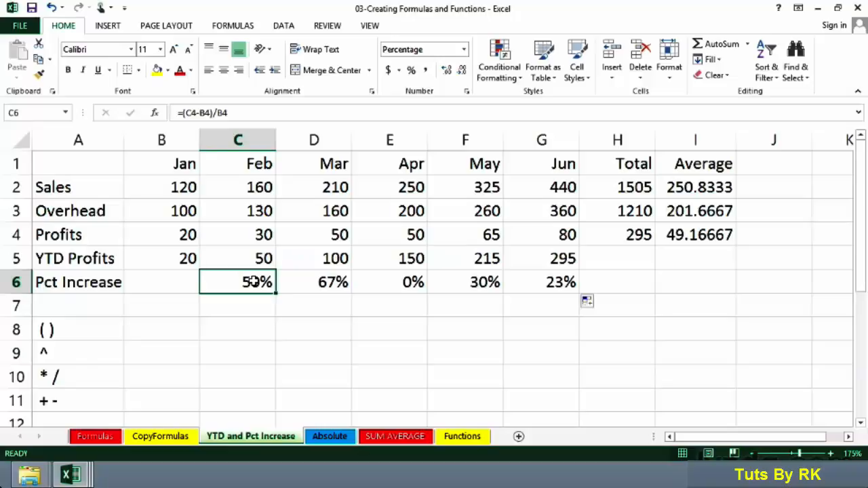
{"action": "double_click", "coordinate": [252, 282]}
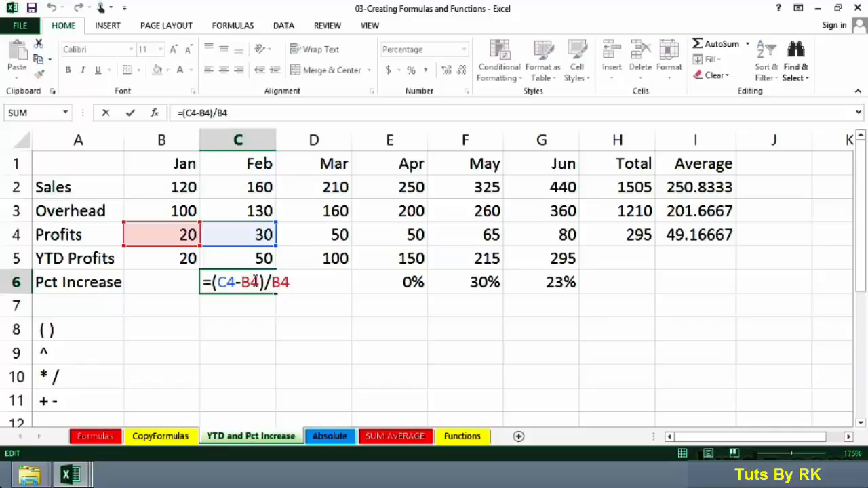
{"action": "key", "text": "Escape"}
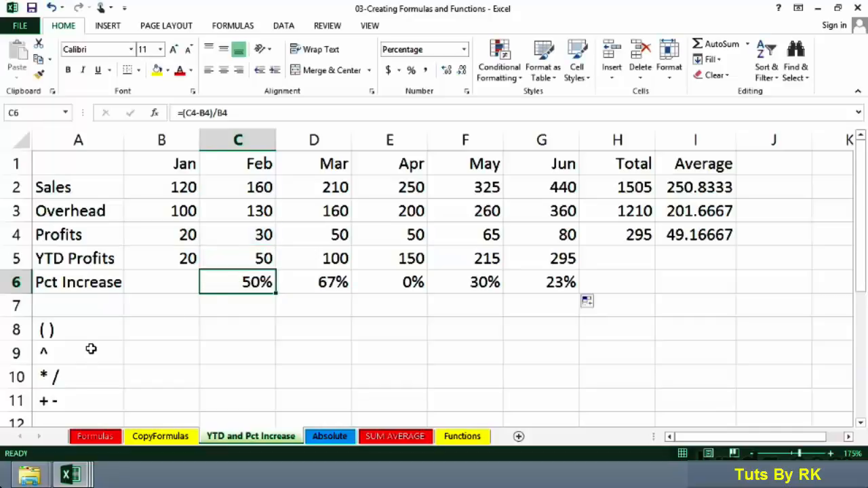
Step: Enter the exponent formula =B5^2 in cell C9, beside the ^ entry of the operator list
{"action": "left_click", "coordinate": [83, 352]}
{"action": "left_click", "coordinate": [214, 351]}
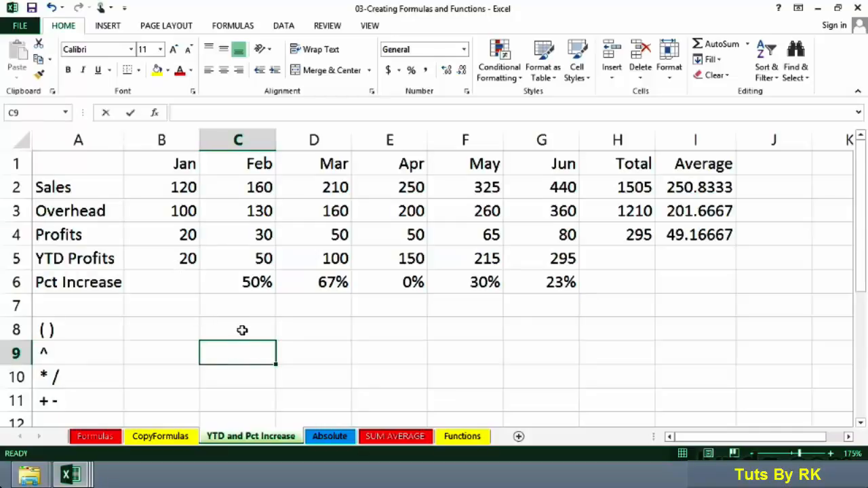
{"action": "type", "text": "="}
{"action": "left_click", "coordinate": [175, 256]}
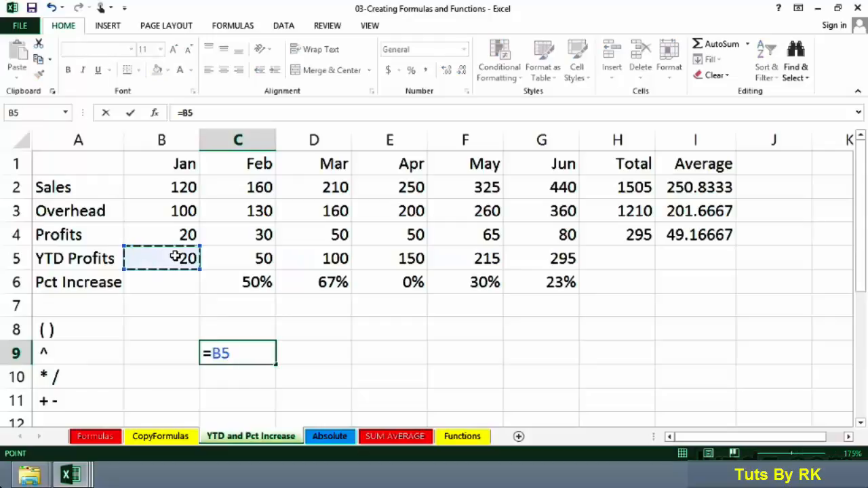
{"action": "type", "text": "^2"}
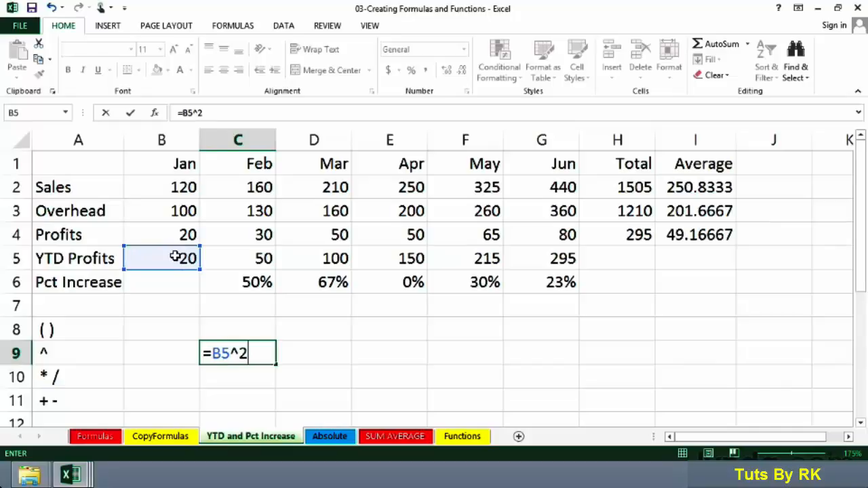
{"action": "key", "text": "Return"}
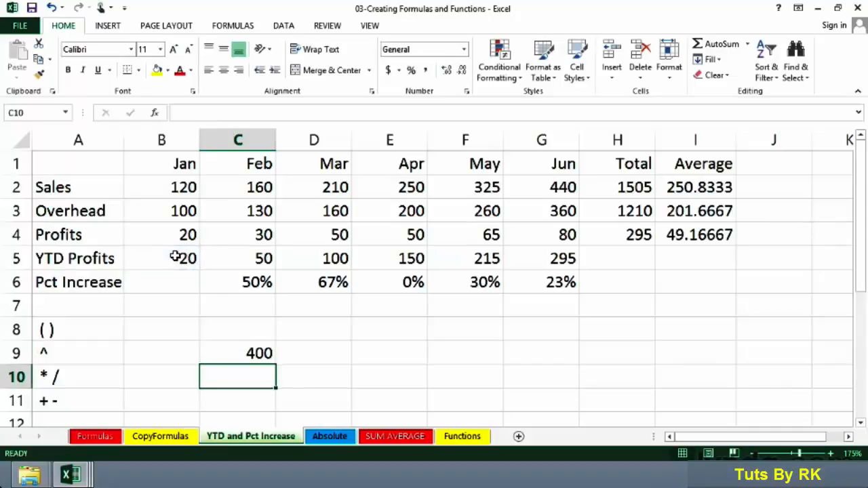
Step: Review the operator precedence list in A8:A11 and compare it with the formula in cell C6
{"action": "left_click", "coordinate": [81, 353]}
{"action": "left_click_drag", "start_coordinate": [80, 353], "coordinate": [88, 397]}
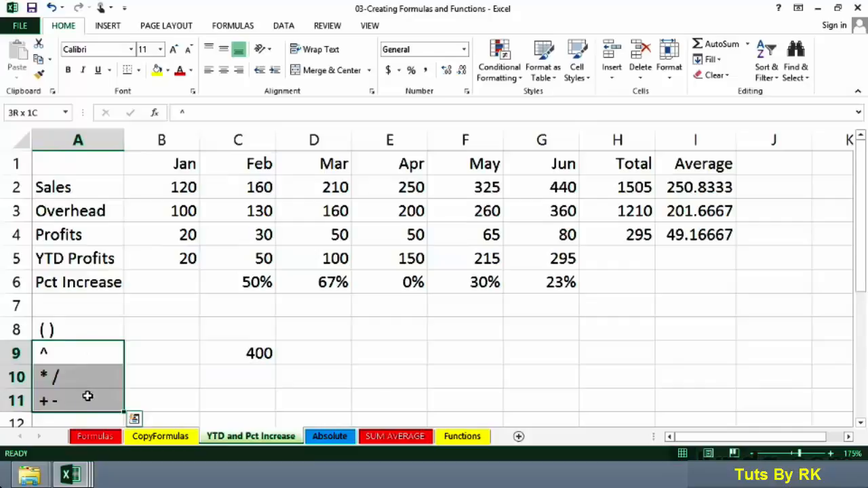
{"action": "left_click_drag", "start_coordinate": [85, 325], "coordinate": [89, 400]}
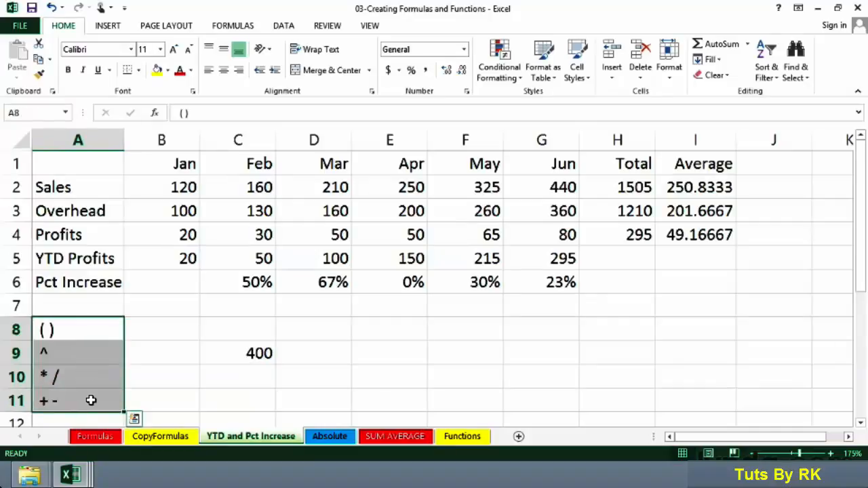
{"action": "double_click", "coordinate": [221, 284]}
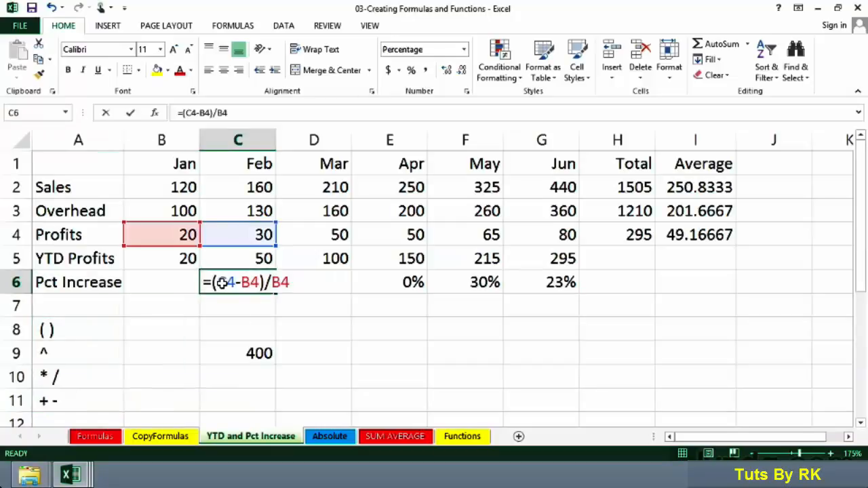